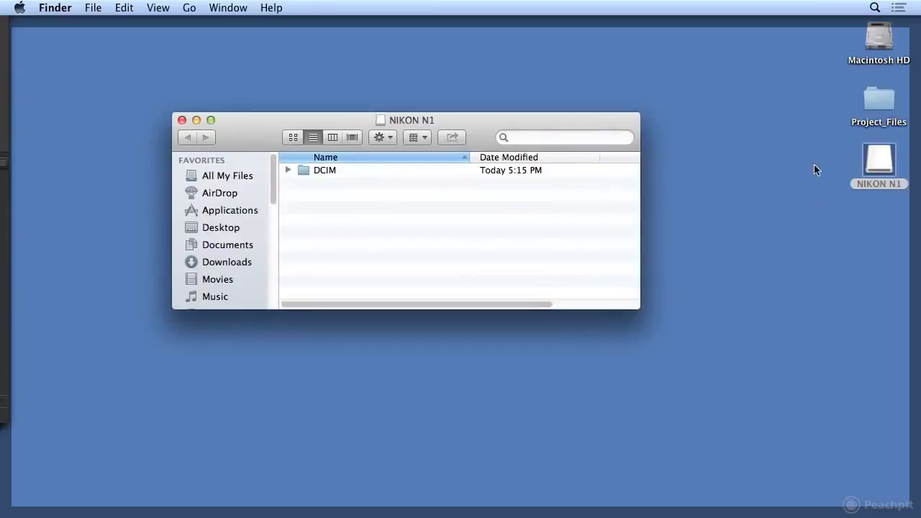
# - Inspect the JPG and NEF versions of _DSC1232 in the NIKON N1 card's DCIM/122NC1J1 folder, and close the Finder window
pyautogui.doubleClick(335, 178)
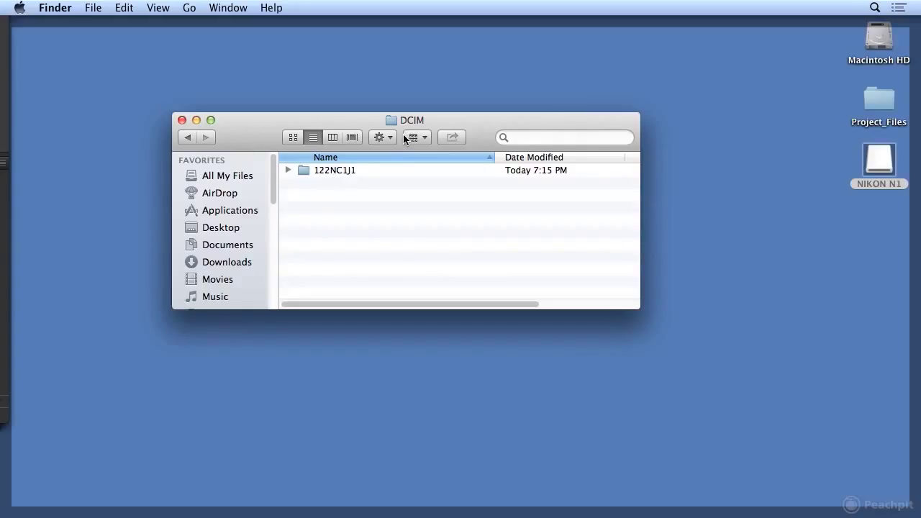
pyautogui.doubleClick(329, 173)
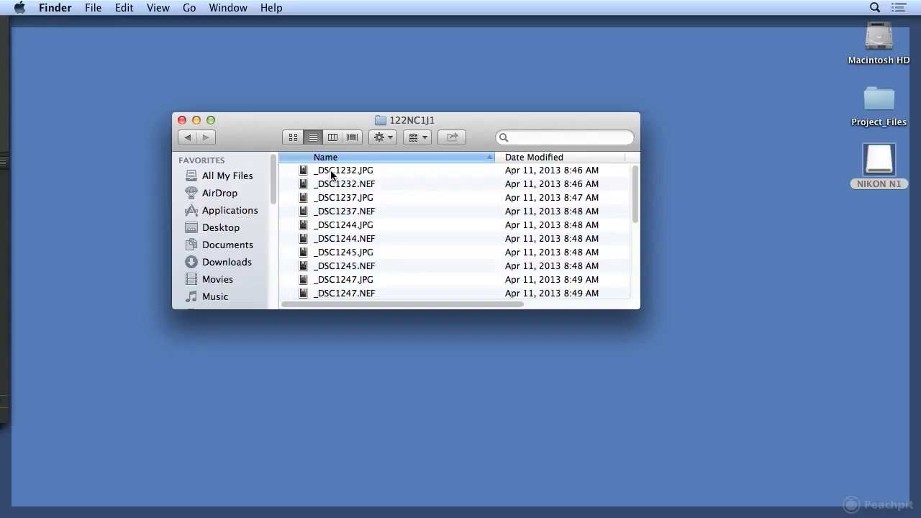
pyautogui.click(331, 174)
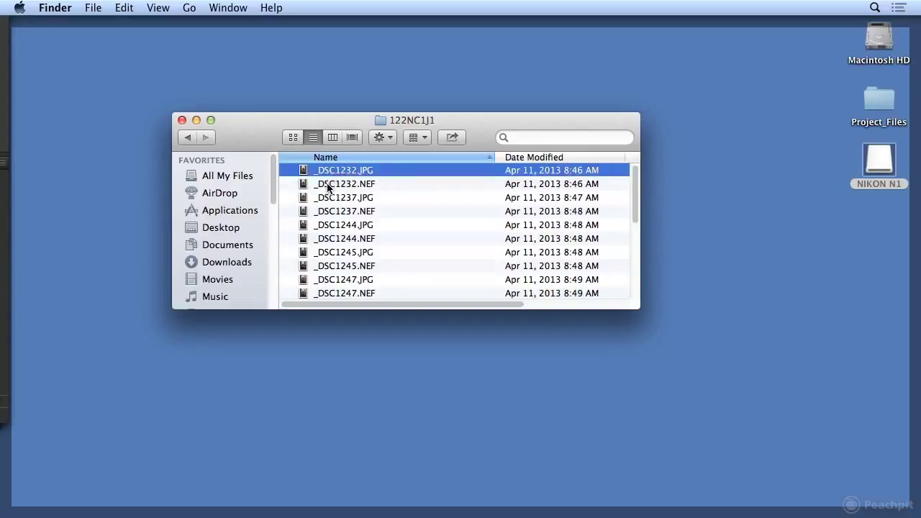
pyautogui.click(335, 185)
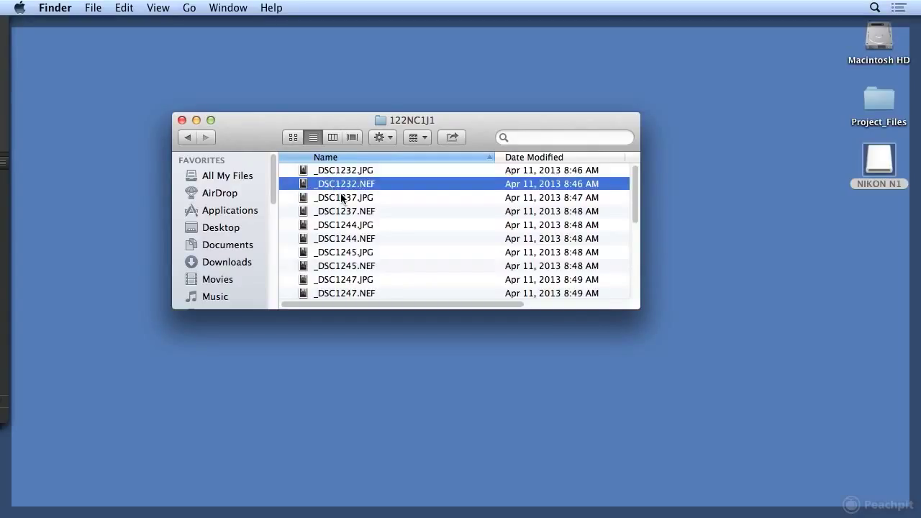
pyautogui.click(193, 137)
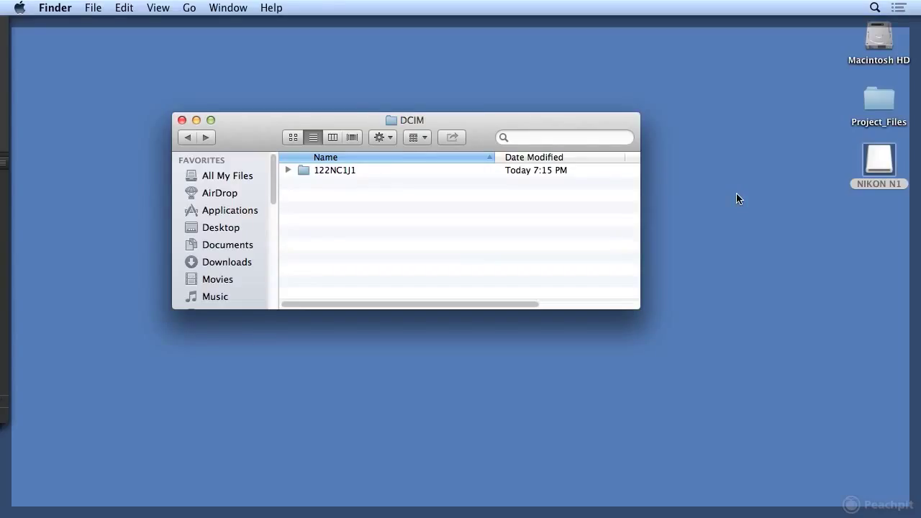
pyautogui.click(182, 121)
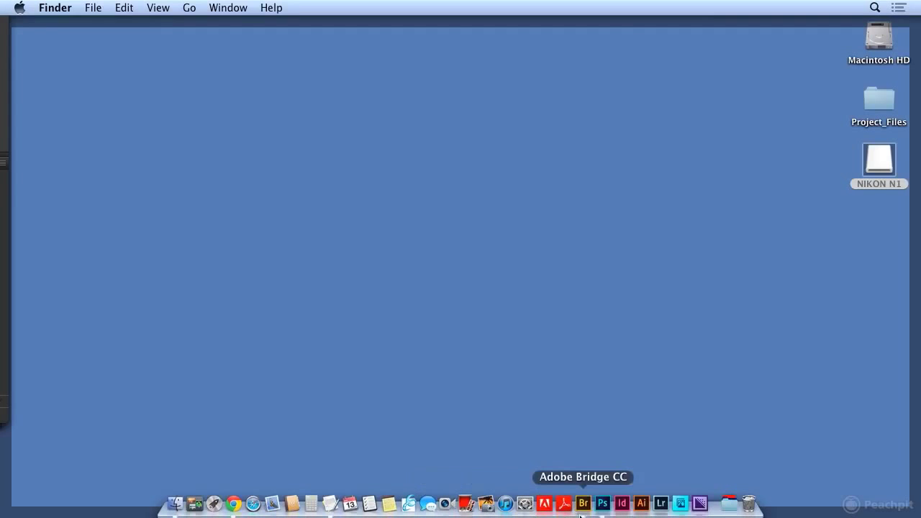
# - Switch to Adobe Bridge CC and open the Photo Downloader for getting photos from a camera
pyautogui.click(582, 513)
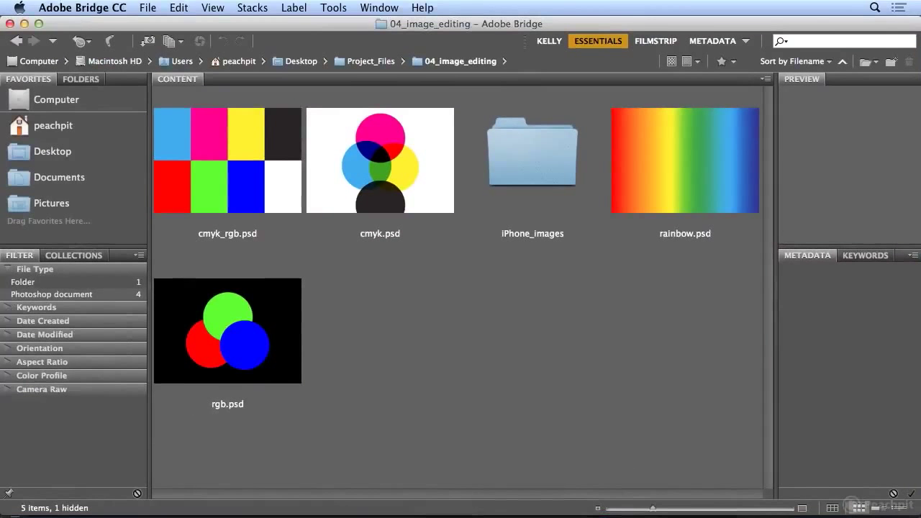
pyautogui.click(148, 8)
pyautogui.click(204, 202)
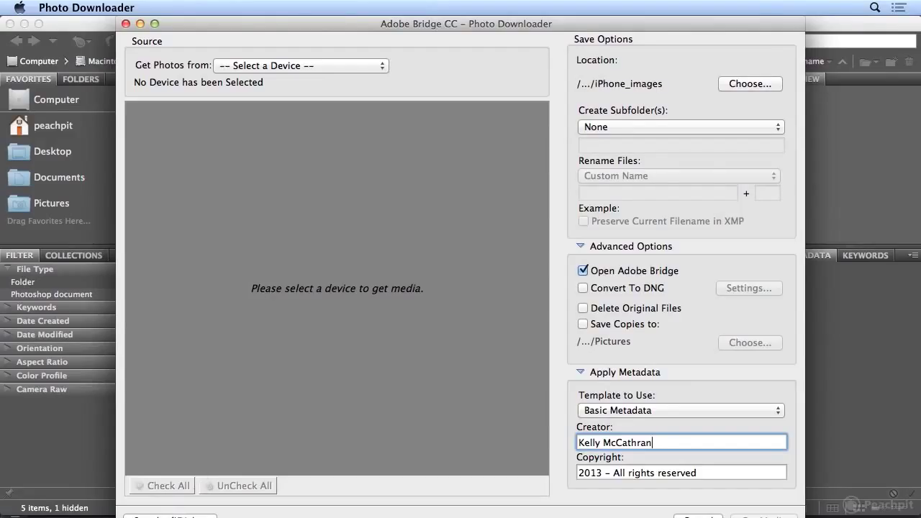
# - Compare the standard and advanced versions of the Photo Downloader, and choose NIKON N1 as the source device in the advanced one
pyautogui.click(138, 513)
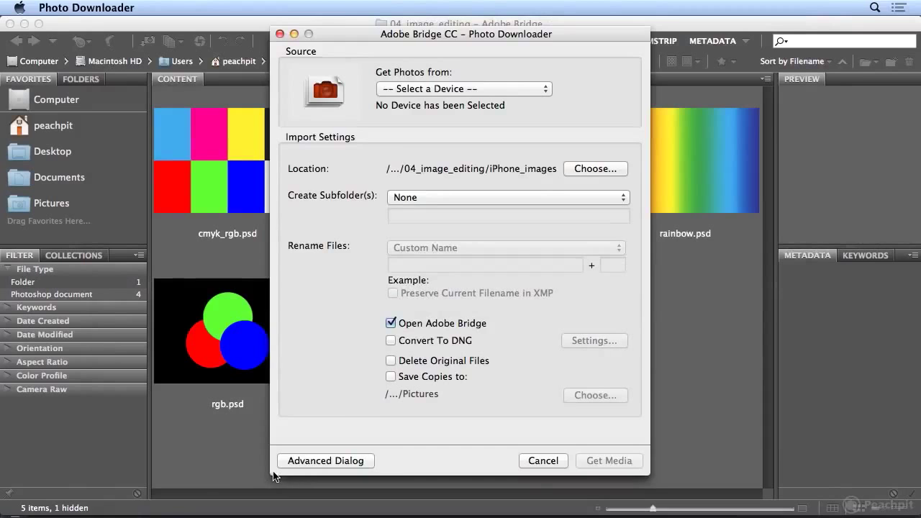
pyautogui.moveTo(354, 37); pyautogui.dragTo(355, 26)
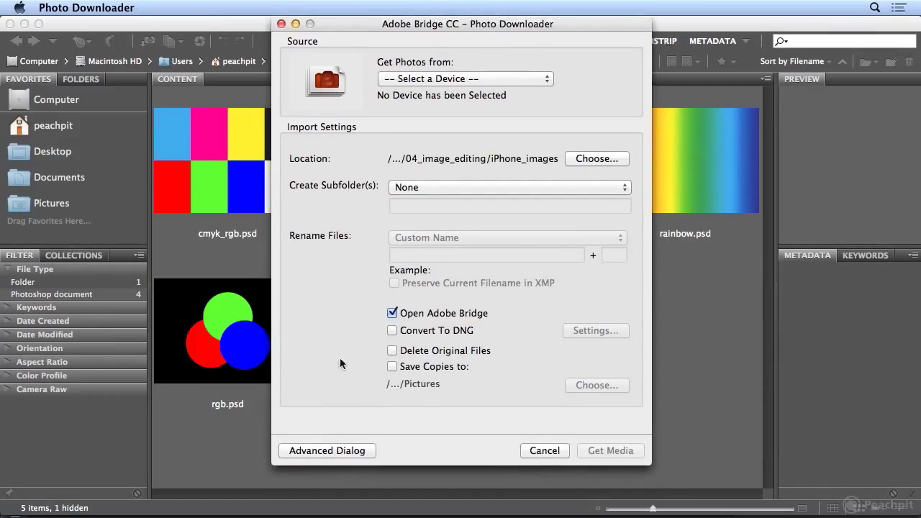
pyautogui.click(318, 450)
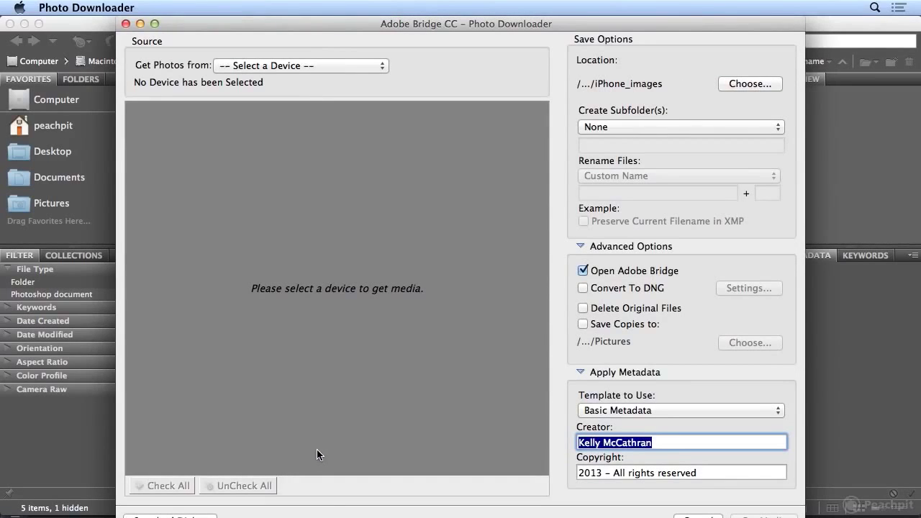
pyautogui.click(271, 66)
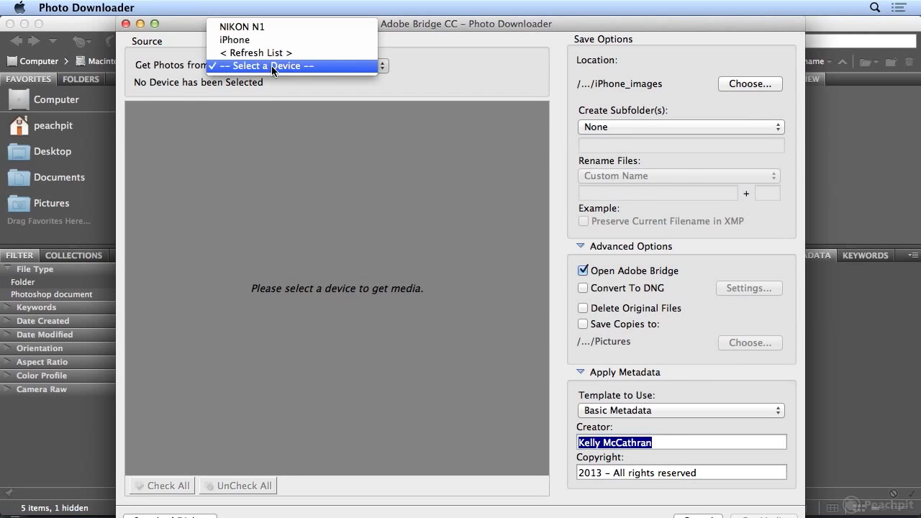
pyautogui.click(276, 22)
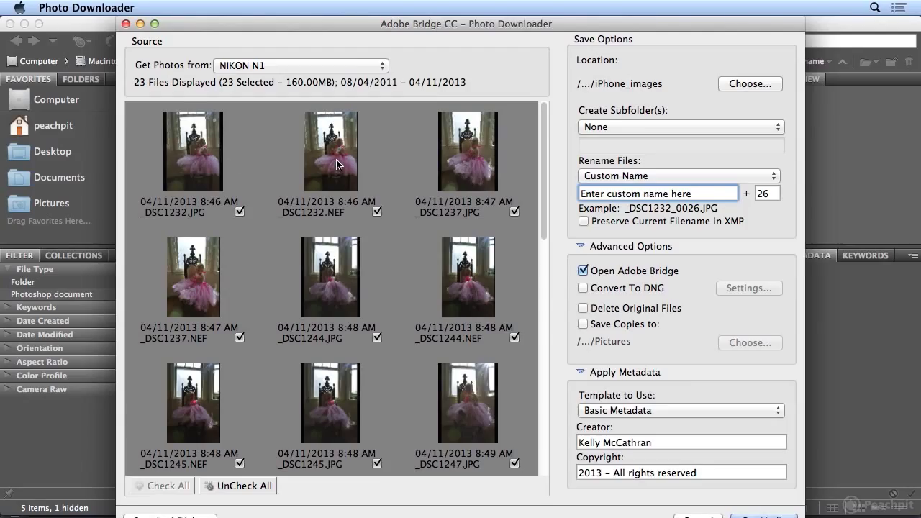
# - Create a folder named baby_girl inside 04_image_editing and set it as the save location for the imported photos
pyautogui.click(729, 84)
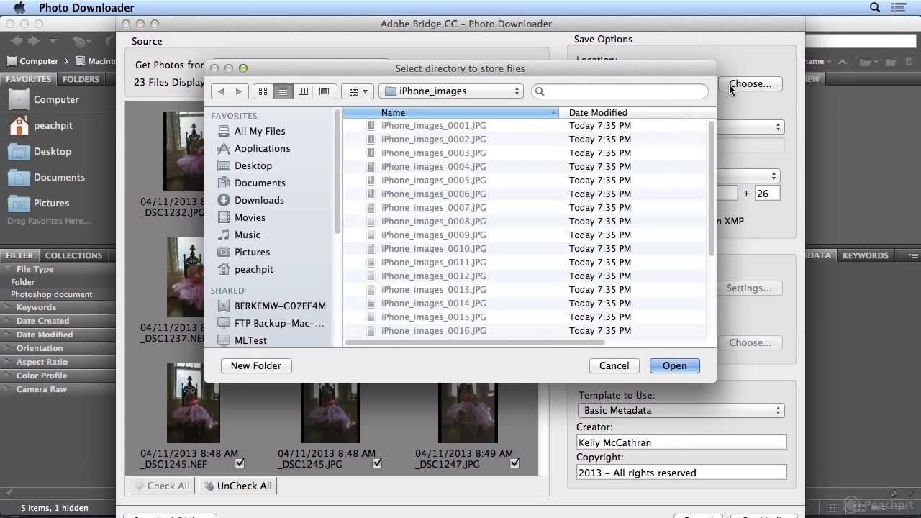
pyautogui.click(425, 93)
pyautogui.click(422, 102)
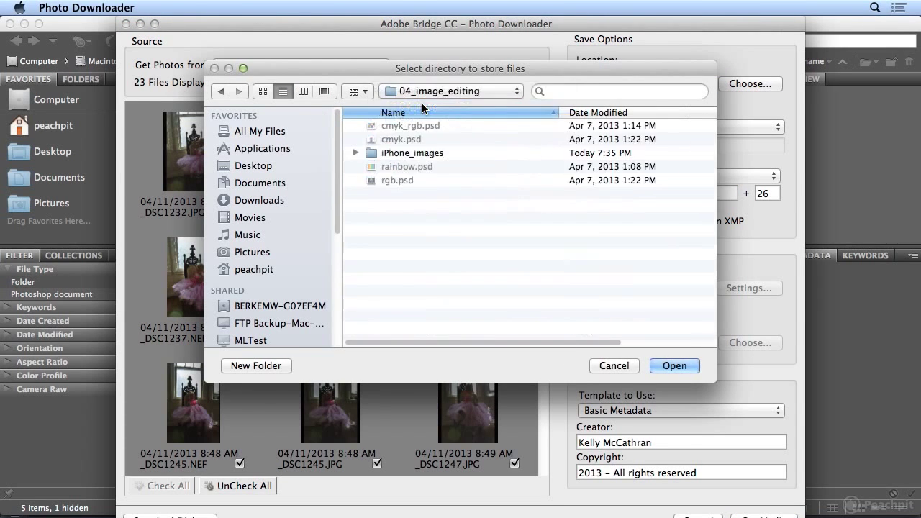
pyautogui.click(252, 365)
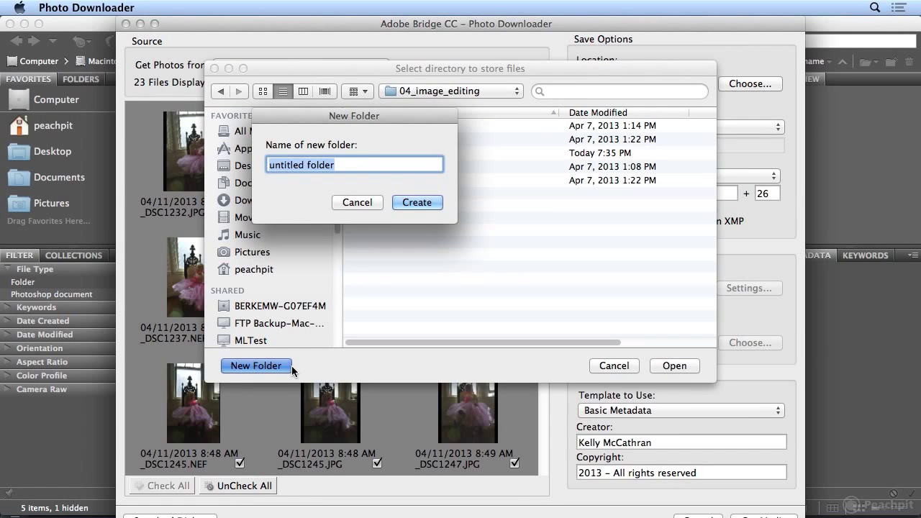
pyautogui.write('baby_girl')
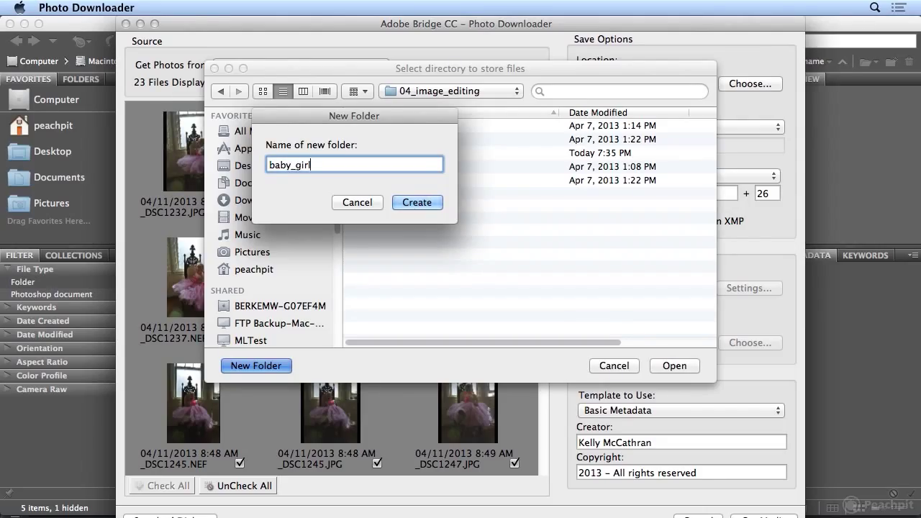
pyautogui.click(430, 203)
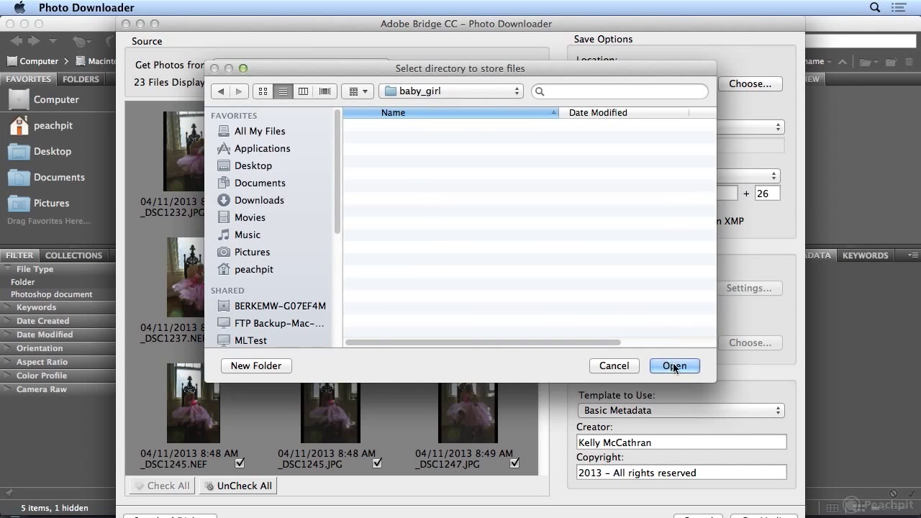
pyautogui.click(673, 365)
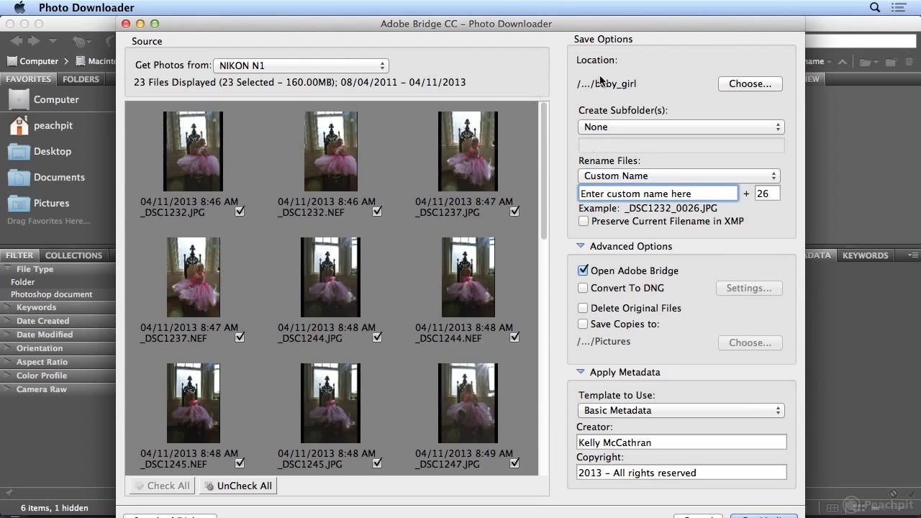
# - Keep subfolder creation at None and set the files to be renamed with the custom name baby_girl, numbered from 1
pyautogui.click(616, 127)
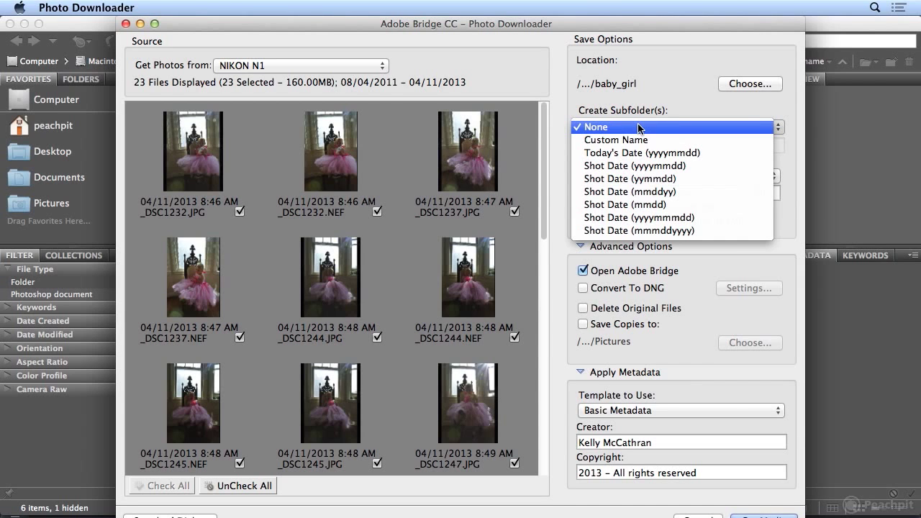
pyautogui.click(639, 128)
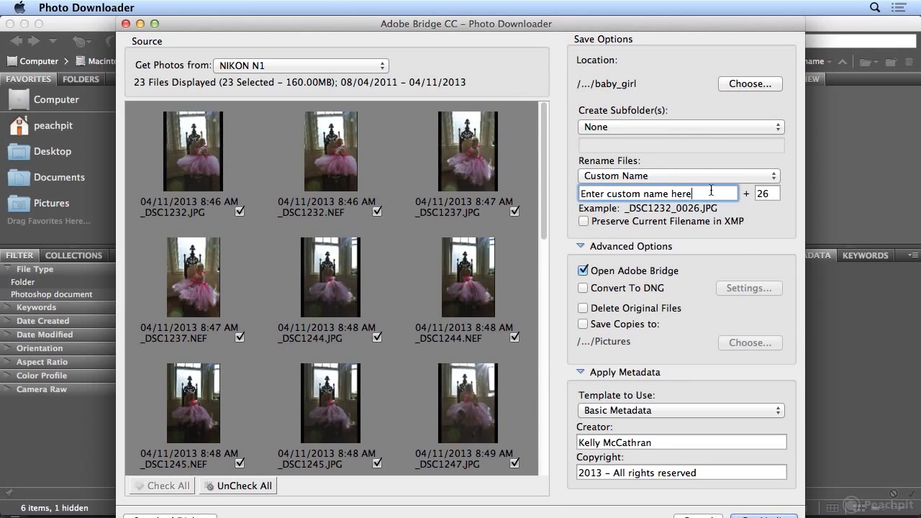
pyautogui.moveTo(700, 193); pyautogui.dragTo(531, 186)
pyautogui.write('ba')
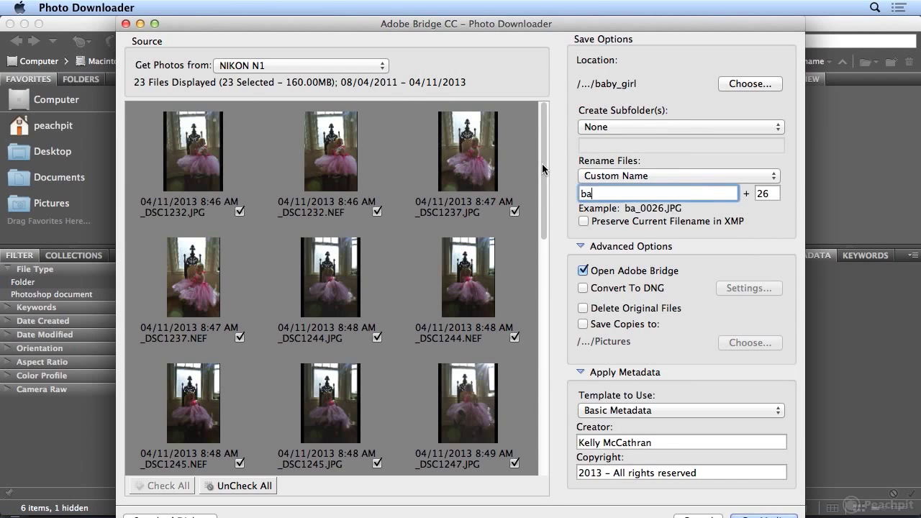
pyautogui.write('by_girl')
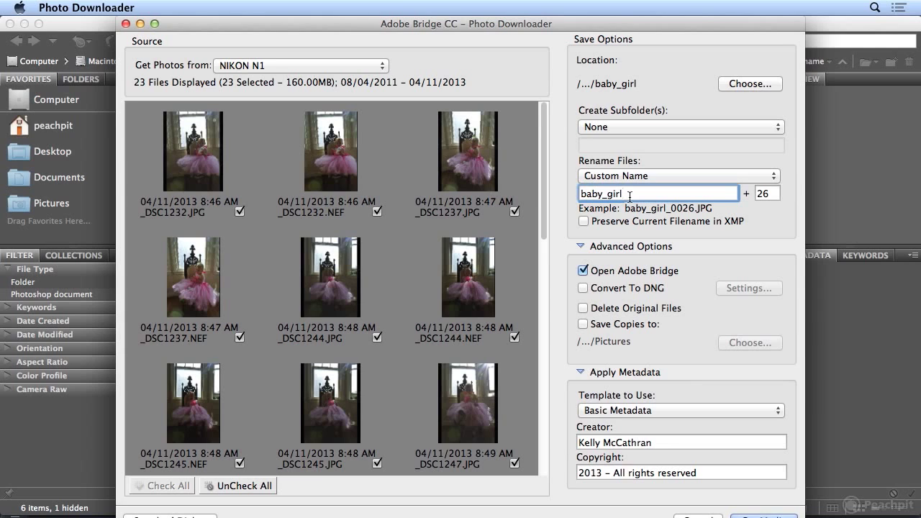
pyautogui.moveTo(602, 194); pyautogui.dragTo(608, 196)
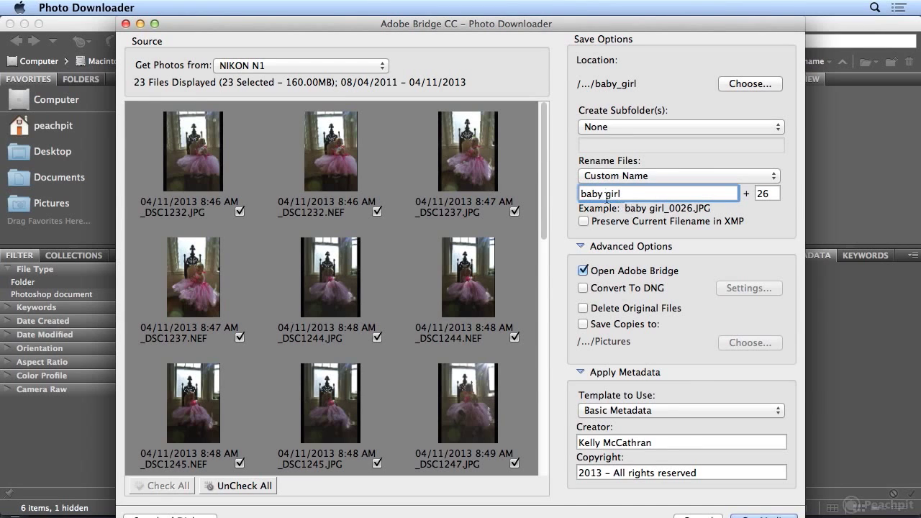
pyautogui.press('BackSpace')
pyautogui.write('_')
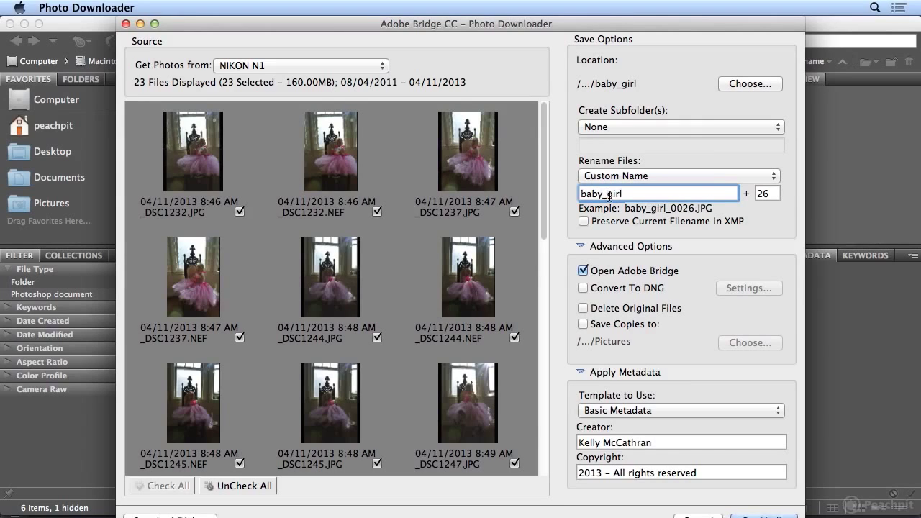
pyautogui.press('Tab')
pyautogui.write('1')
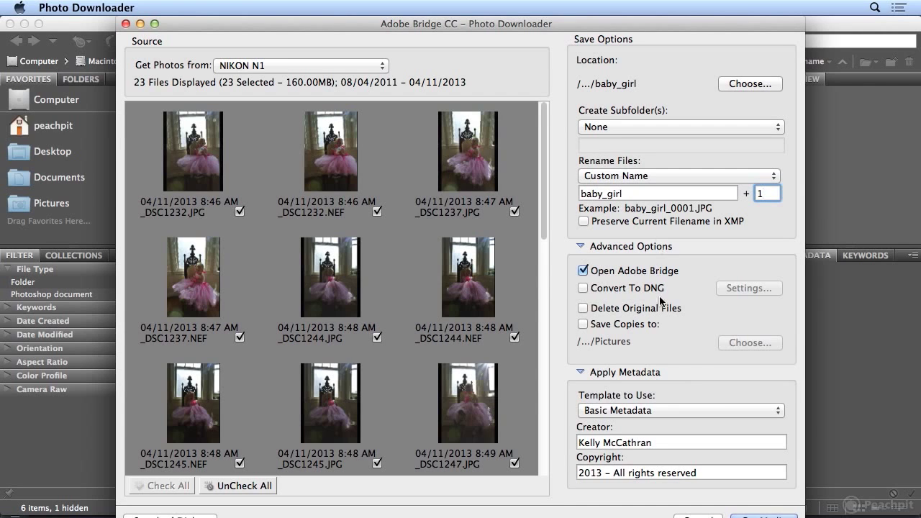
# - Keep the Basic Metadata template, review the checked photos, and import them all from the card
pyautogui.click(655, 408)
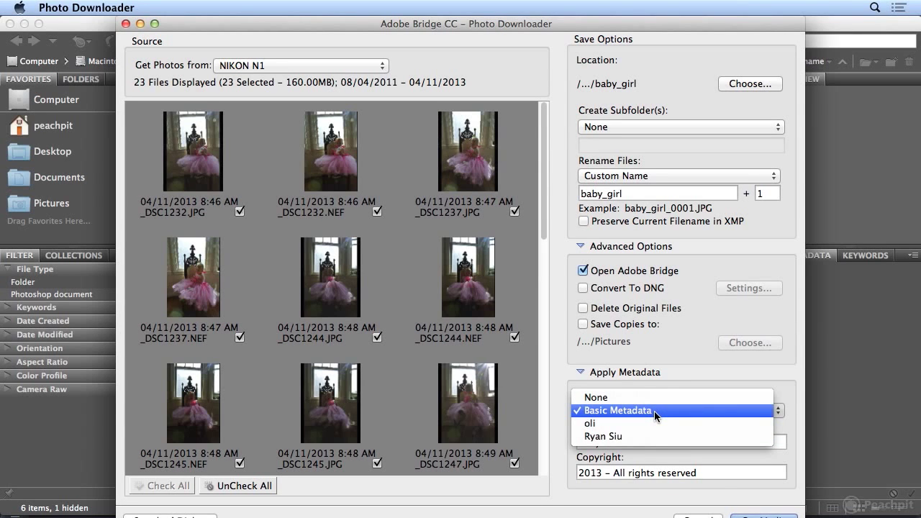
pyautogui.click(654, 411)
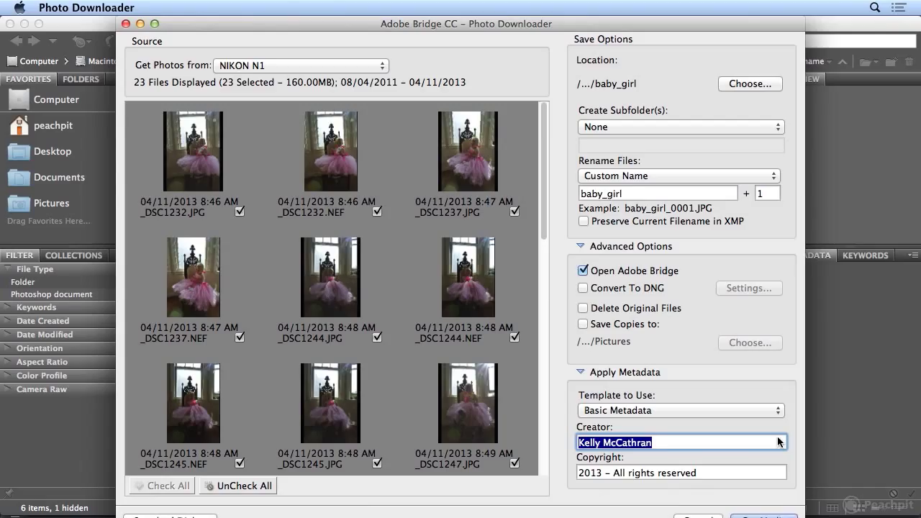
pyautogui.click(776, 512)
pyautogui.scroll(-15, 204, 156)
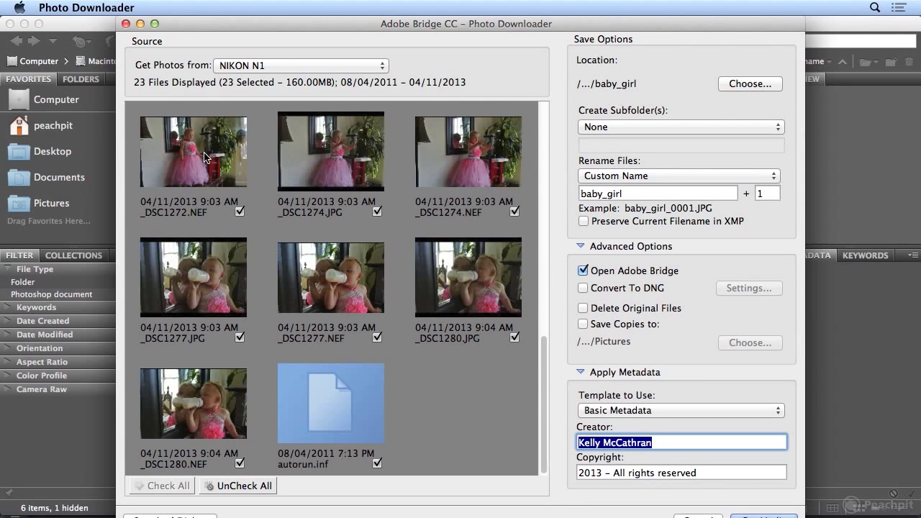
pyautogui.scroll(15, 204, 156)
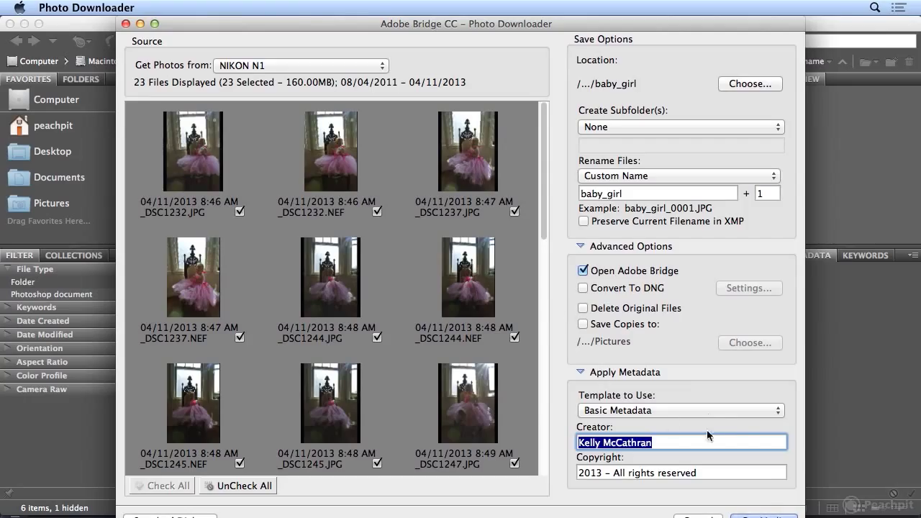
pyautogui.click(768, 512)
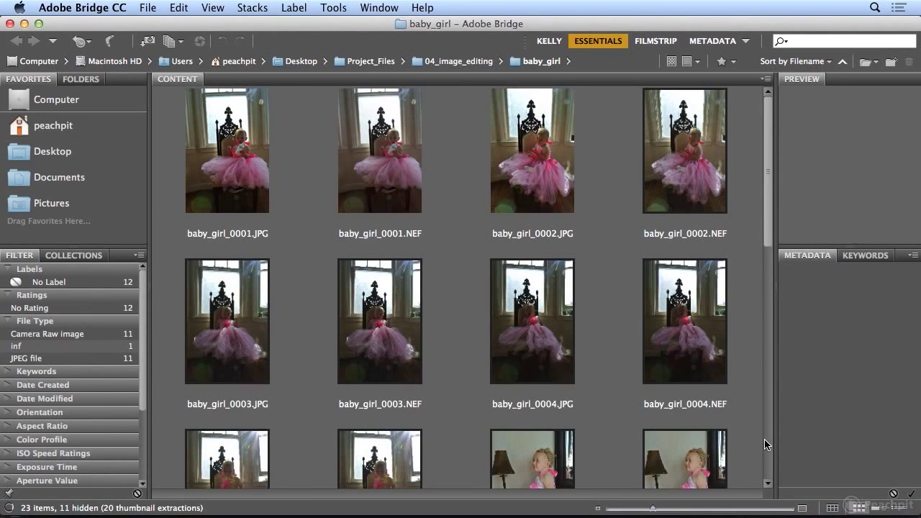
# - Compare the preview and metadata of baby_girl_0001.JPG with those of baby_girl_0001.NEF
pyautogui.click(220, 191)
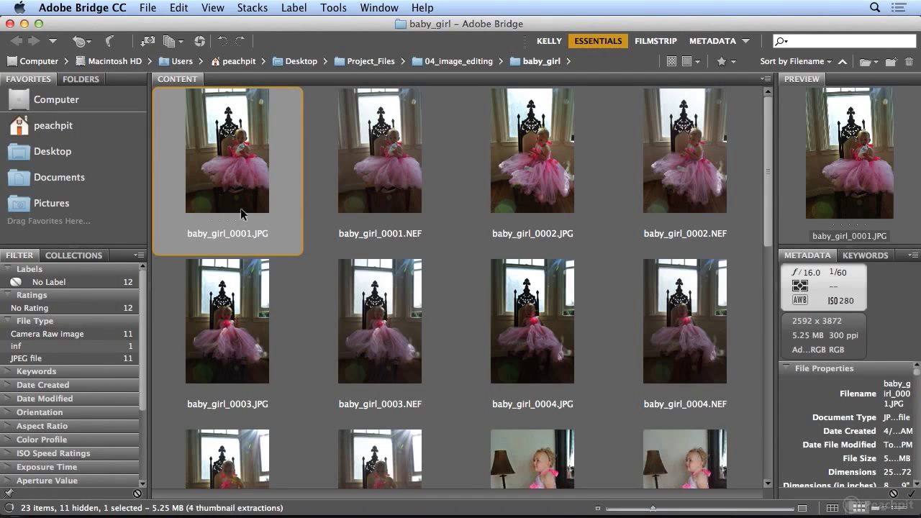
pyautogui.click(404, 205)
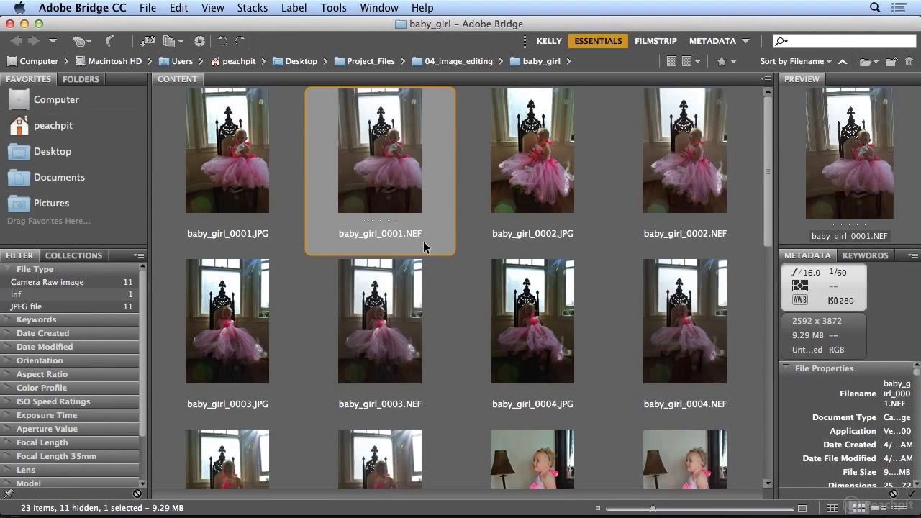
pyautogui.click(283, 193)
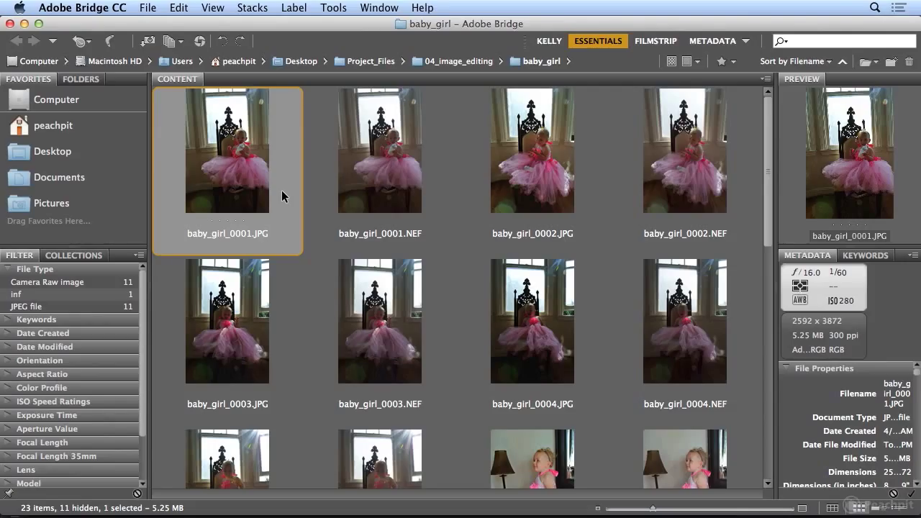
pyautogui.click(359, 191)
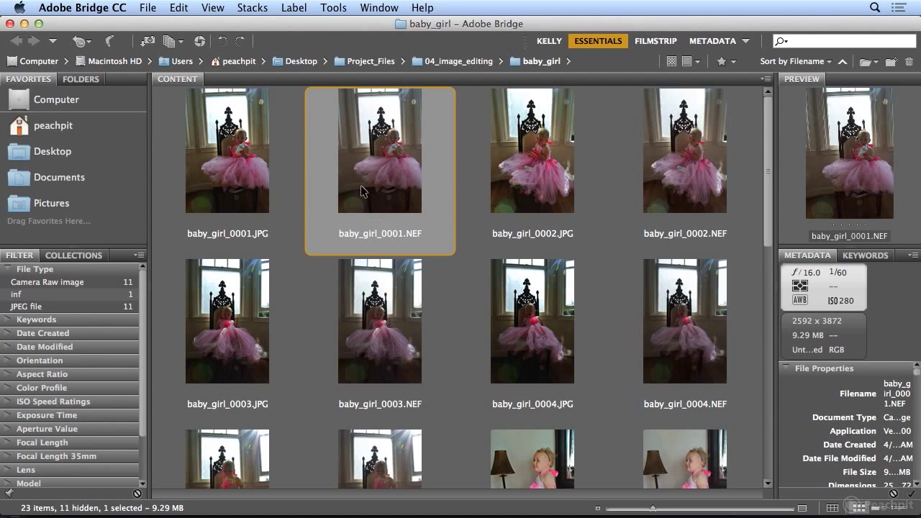
# - Select all the items in the baby_girl folder and play them as a slideshow
pyautogui.click(179, 8)
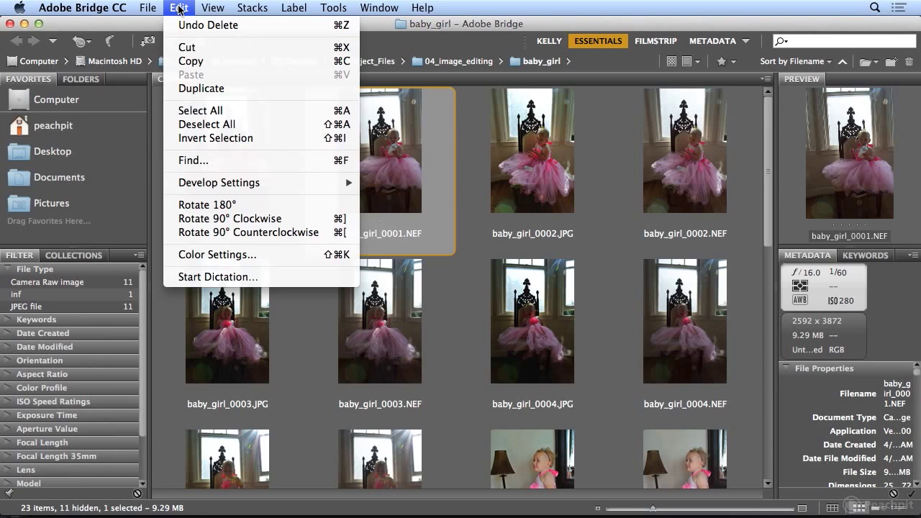
pyautogui.click(208, 111)
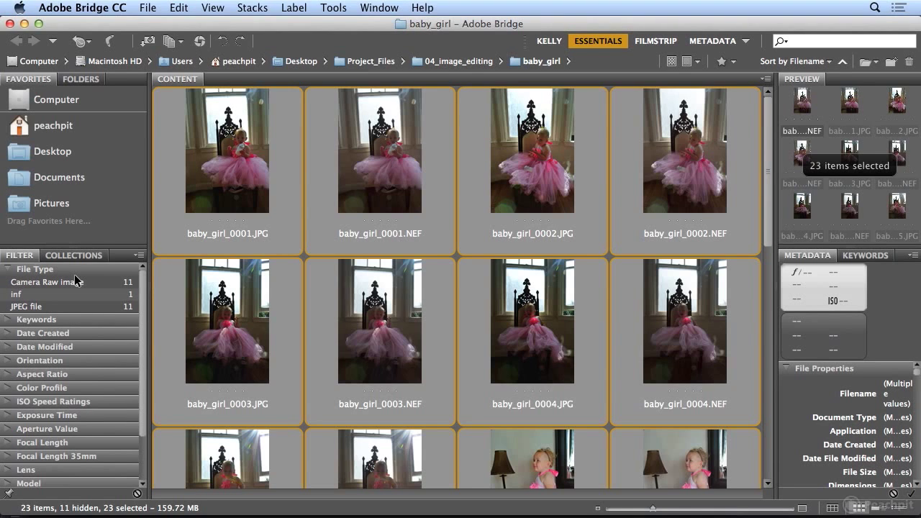
pyautogui.click(214, 8)
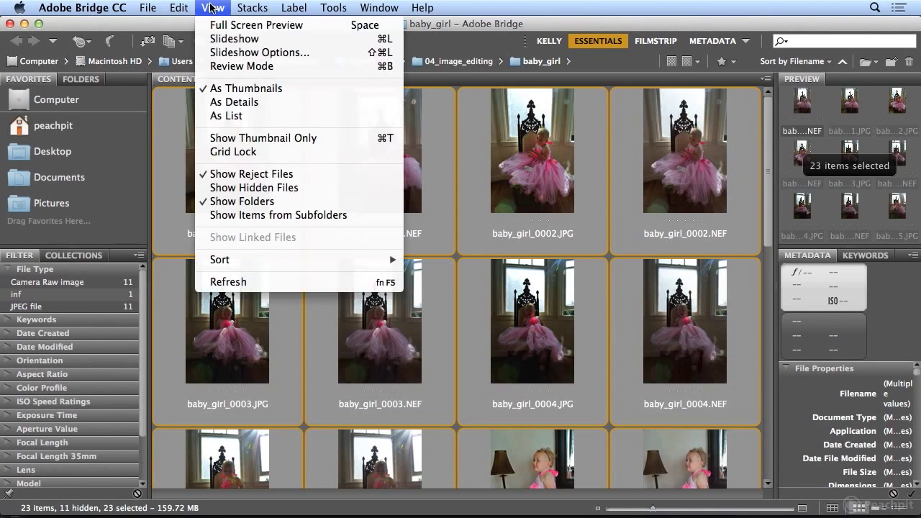
pyautogui.click(221, 40)
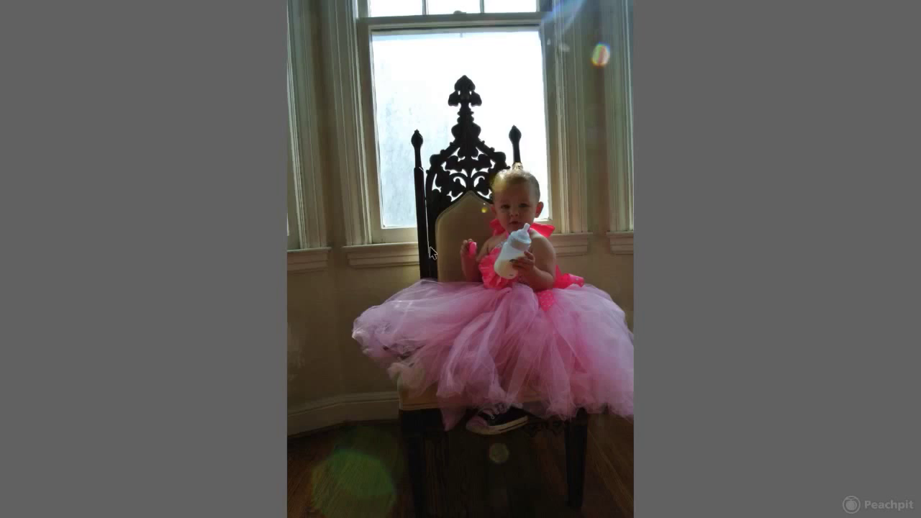
# - Compare the JPG and NEF versions of the first photo full screen, zooming each to 100% and back, and return to the thumbnails
pyautogui.click(479, 257)
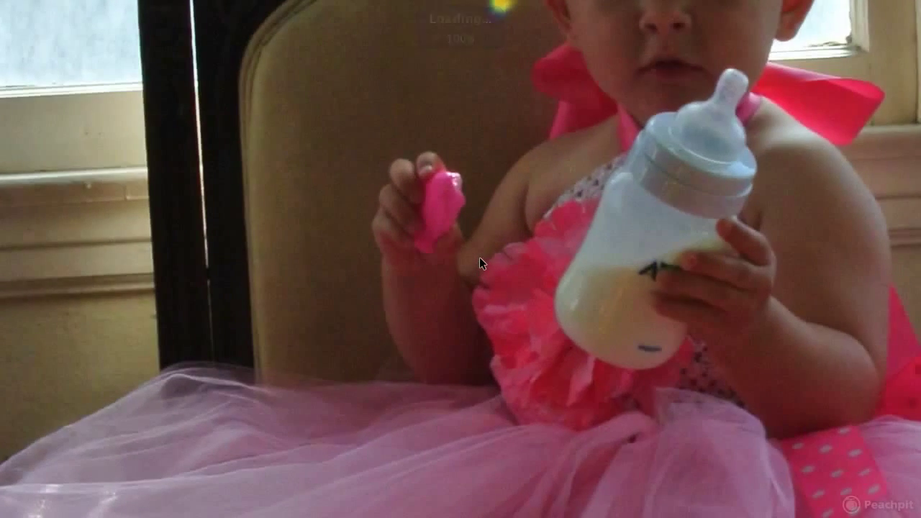
pyautogui.click(479, 257)
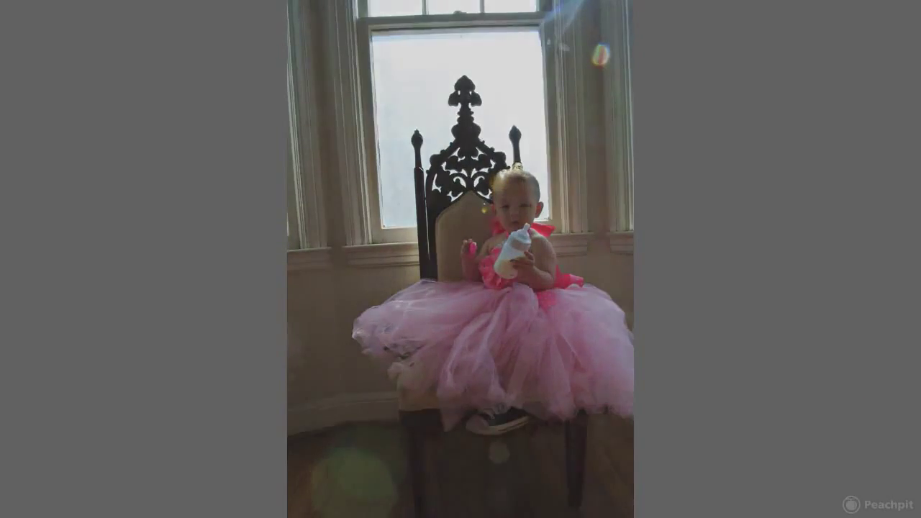
pyautogui.click(479, 258)
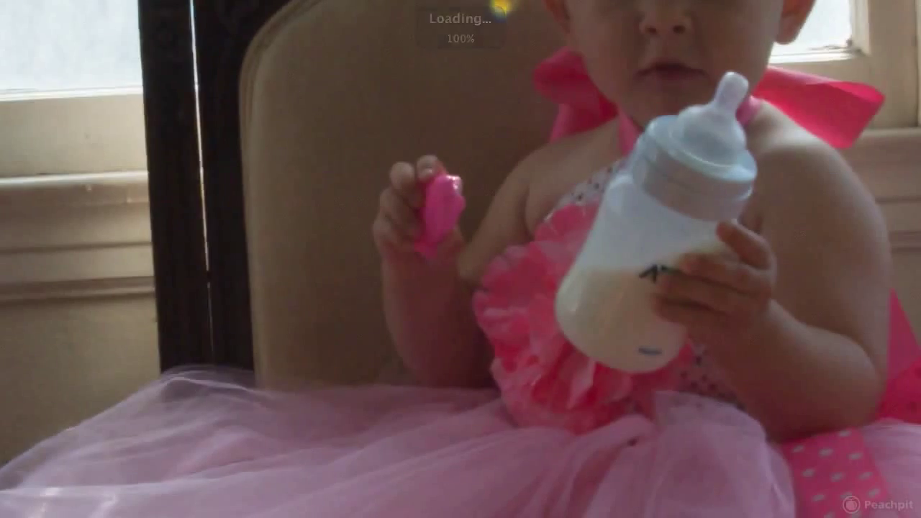
pyautogui.click(479, 257)
pyautogui.press('z')
pyautogui.press('z')
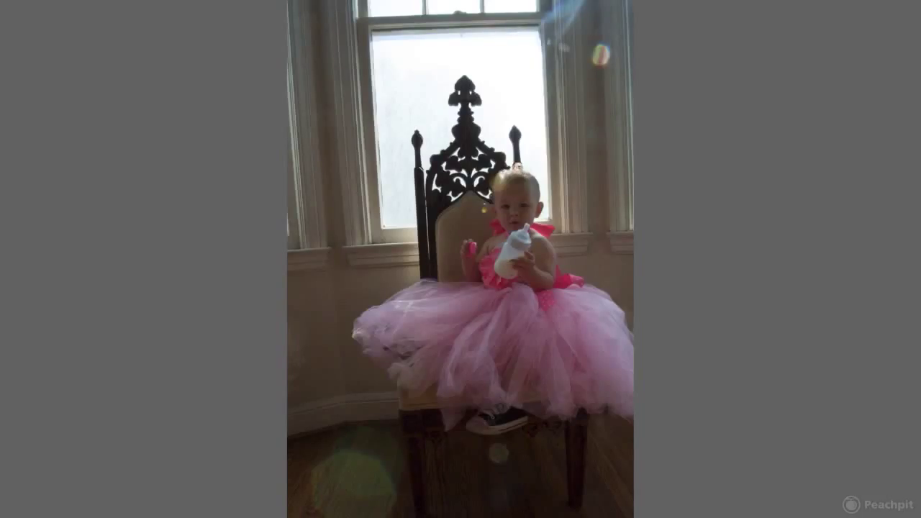
pyautogui.press('space')
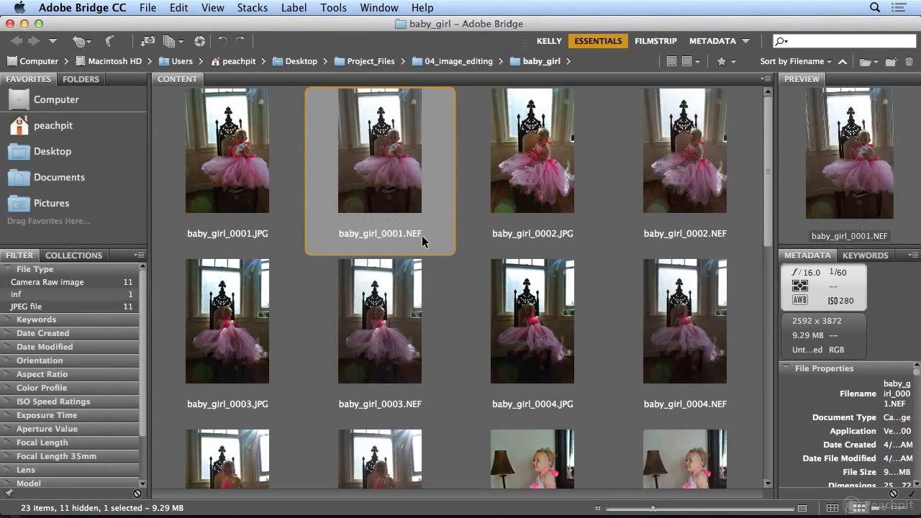
pyautogui.click(337, 8)
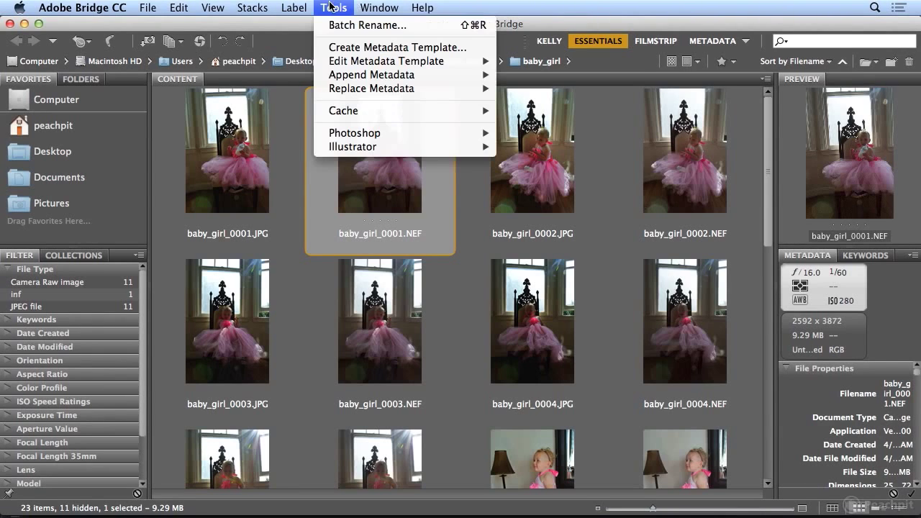
pyautogui.moveTo(147, 8)
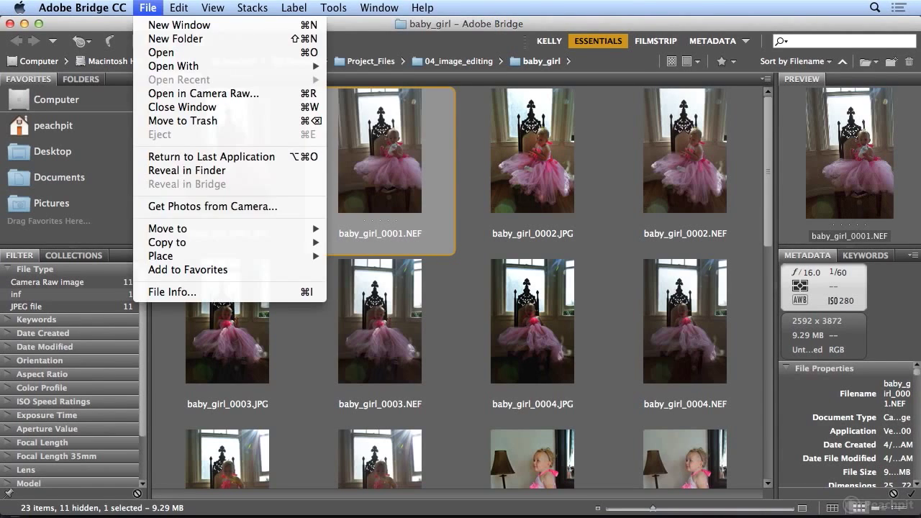
pyautogui.click(204, 186)
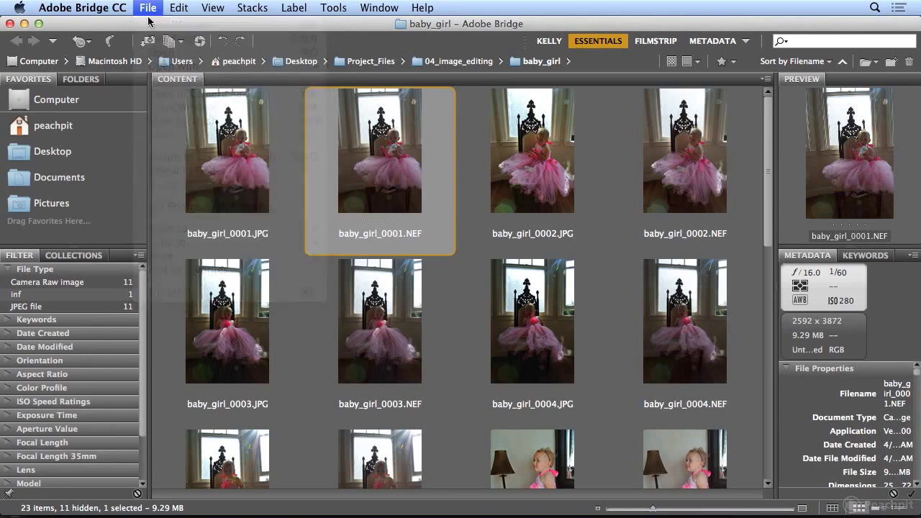
# - Compare the JPG and NEF versions of baby_girl_0001, baby_girl_0002 and baby_girl_0003 by selecting each file in turn
pyautogui.click(204, 181)
pyautogui.click(394, 184)
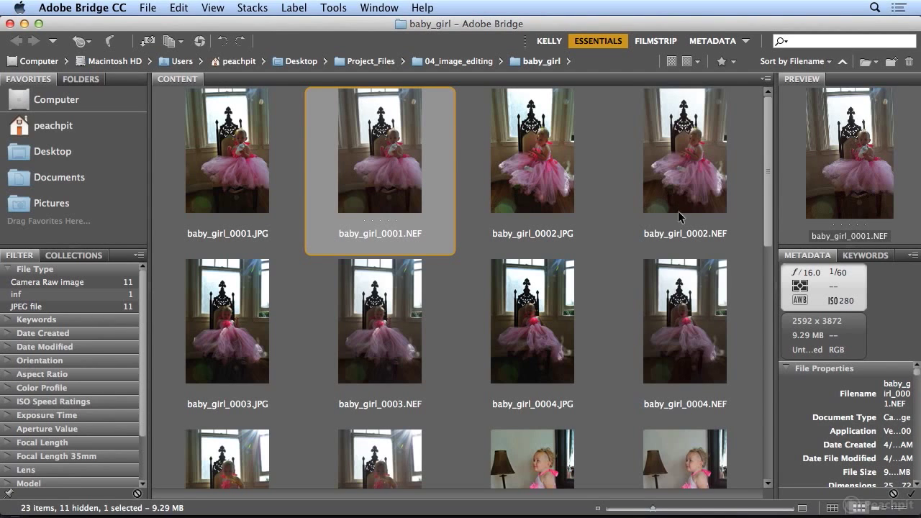
pyautogui.click(211, 203)
pyautogui.click(370, 205)
pyautogui.click(562, 198)
pyautogui.click(666, 207)
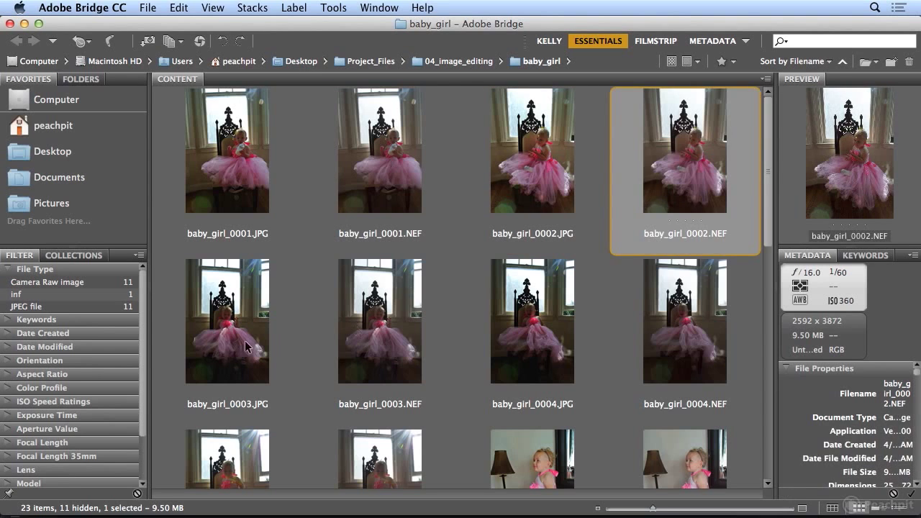
pyautogui.click(248, 347)
pyautogui.click(380, 372)
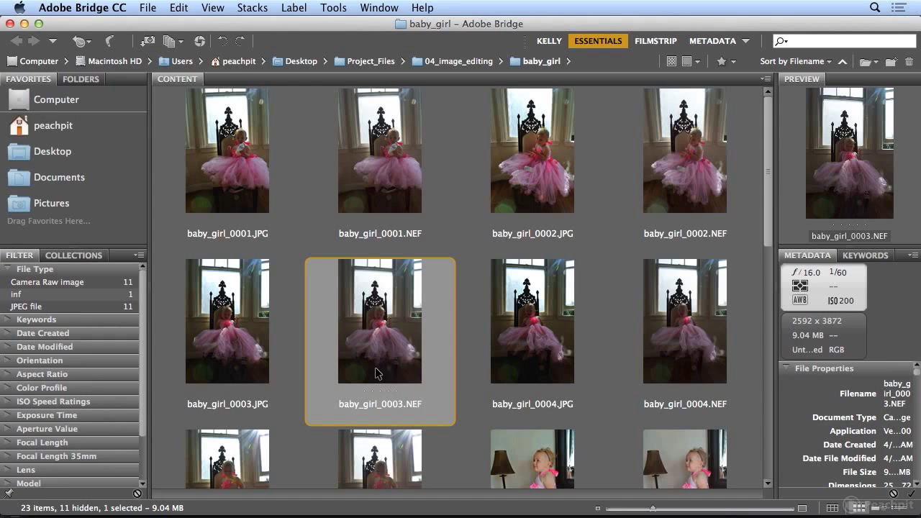
pyautogui.click(149, 8)
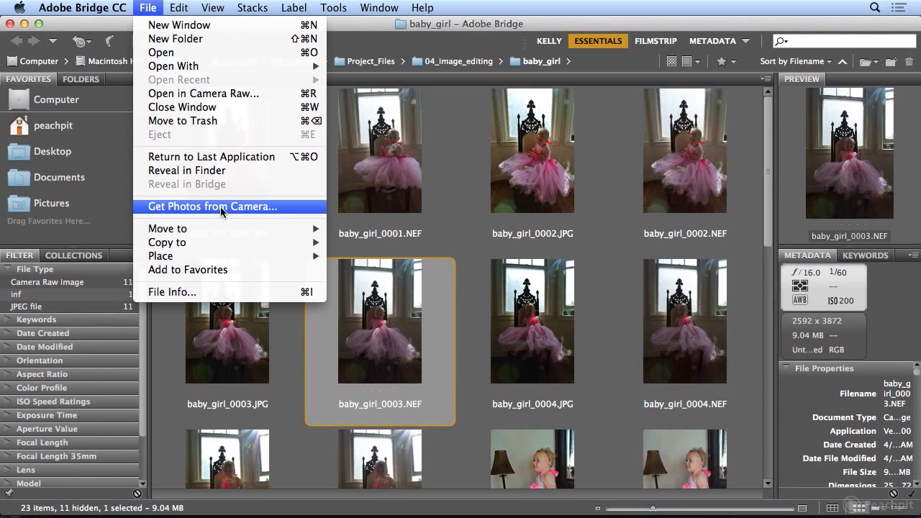
pyautogui.click(150, 6)
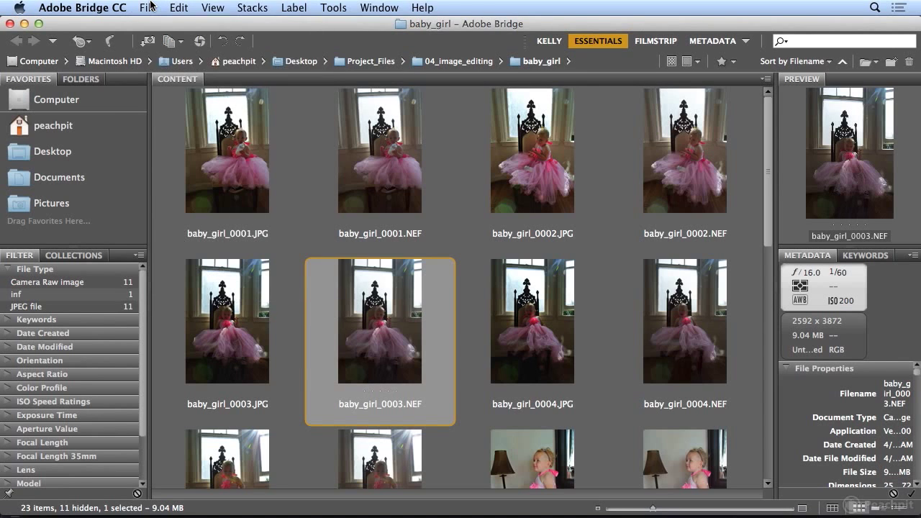